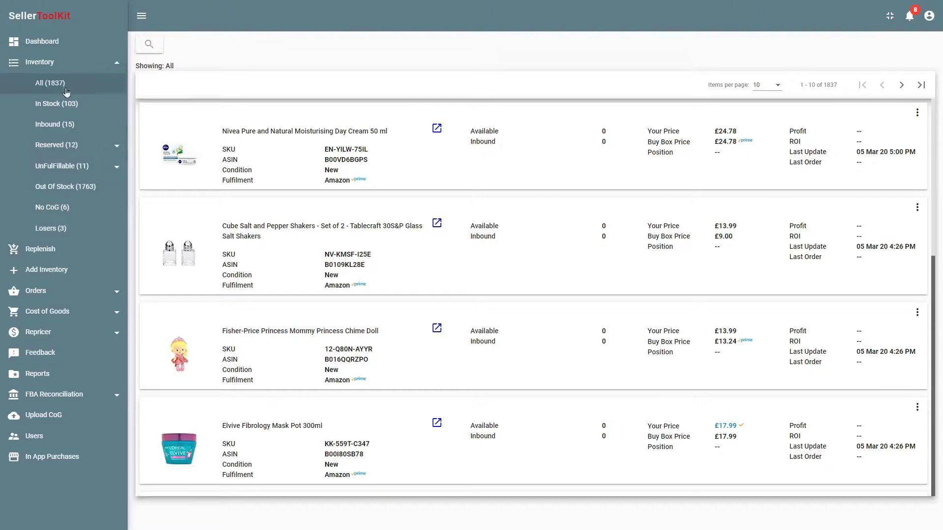
Browse the 12 reserved products, then expand UnFulFillable to reveal its three damage categories
left_click(118, 149)
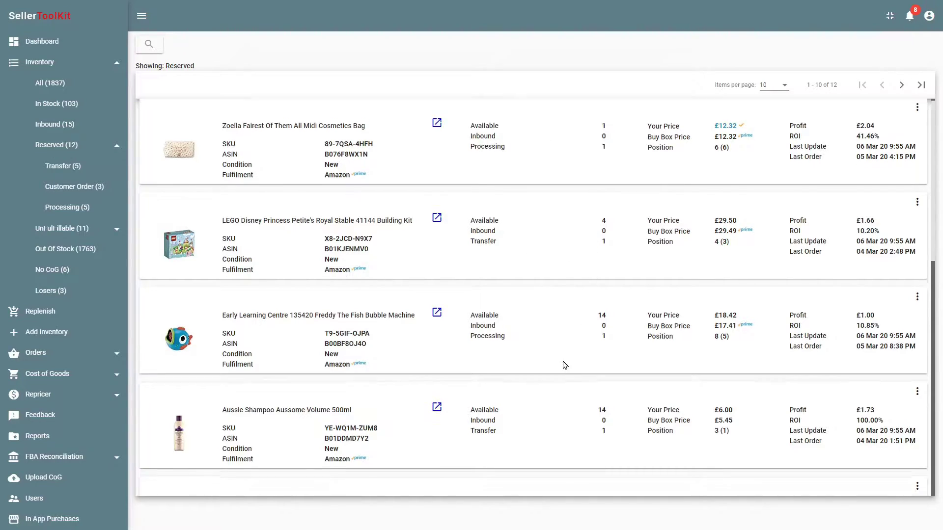
scroll(564, 364, "down", 3)
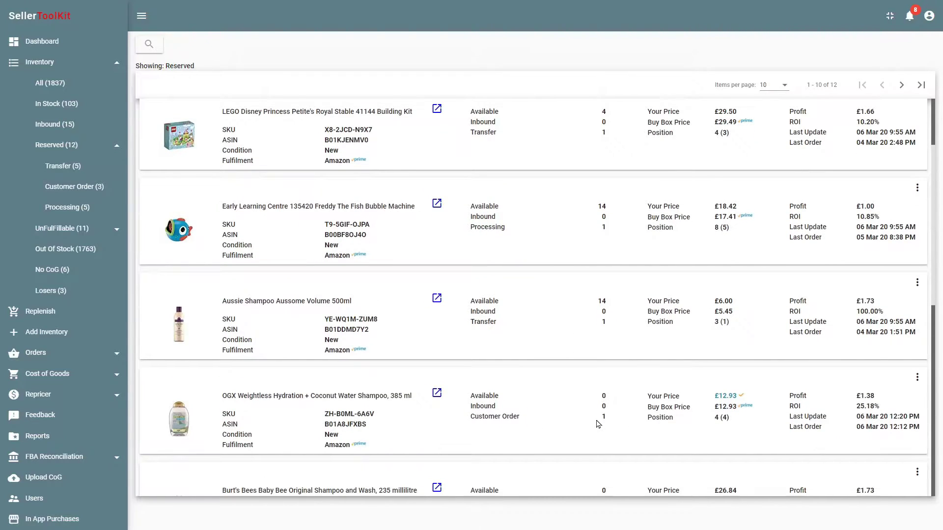
scroll(596, 423, "up", 3)
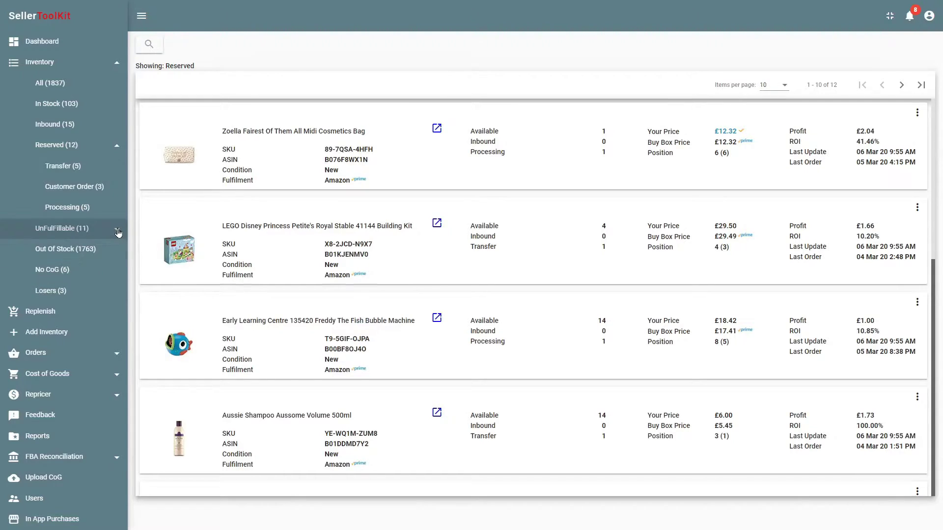
left_click(62, 228)
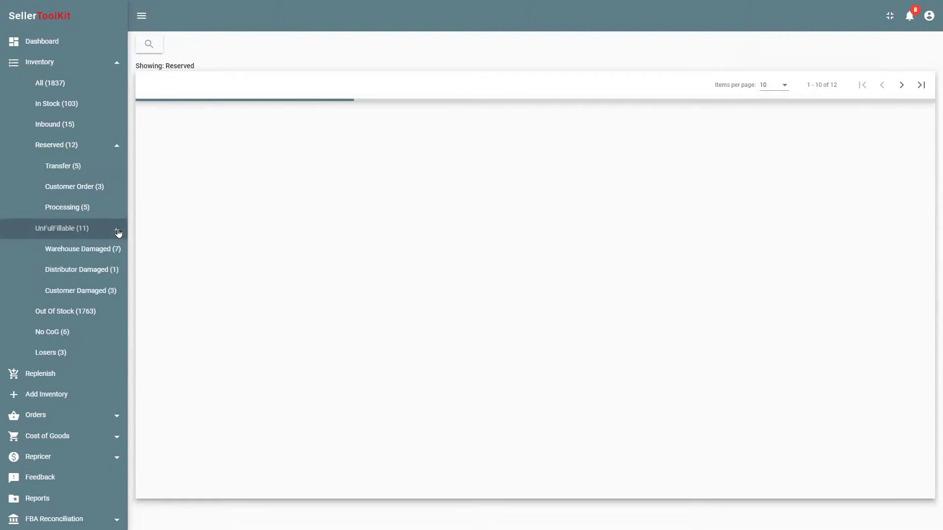
Open a damage subcategory to list the 11 unfulfillable products with their damage types
left_click(80, 290)
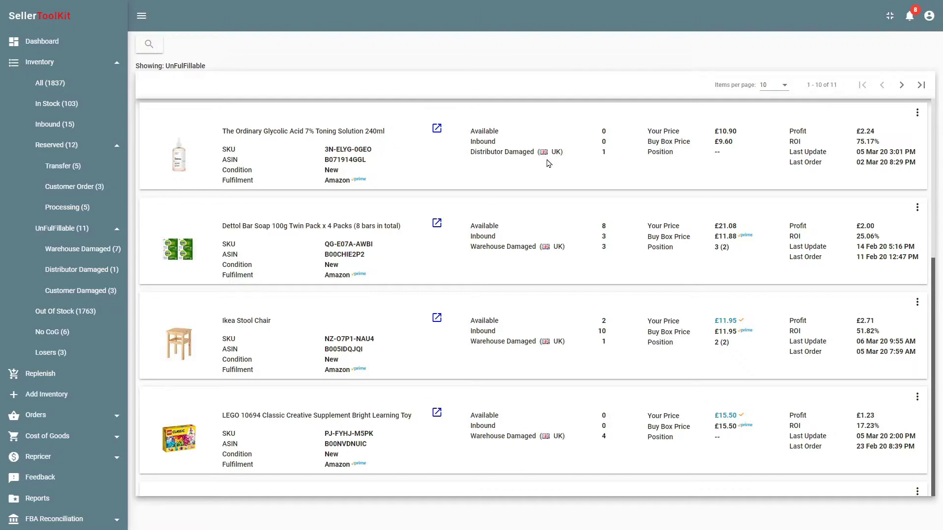
scroll(549, 176, "down", 4)
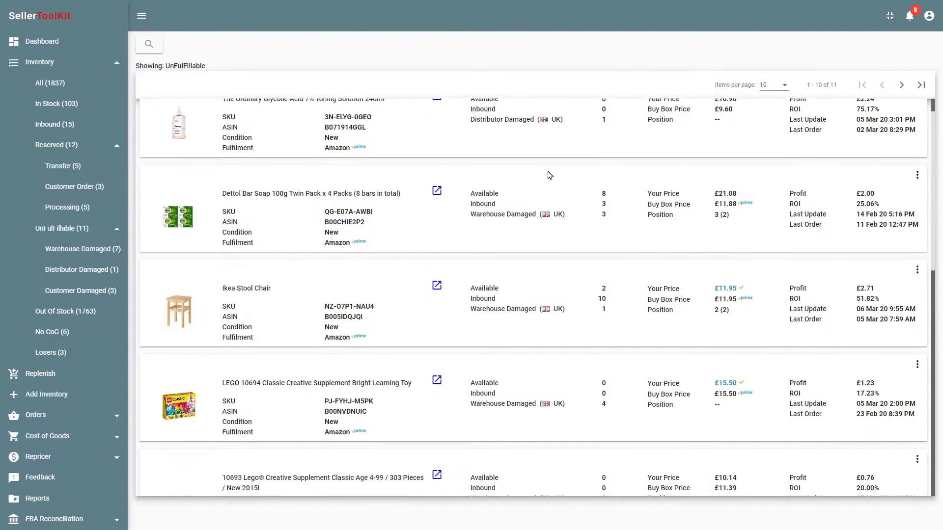
scroll(548, 176, "down", 2)
scroll(548, 175, "down", 1)
scroll(549, 175, "down", 1)
scroll(548, 175, "down", 1)
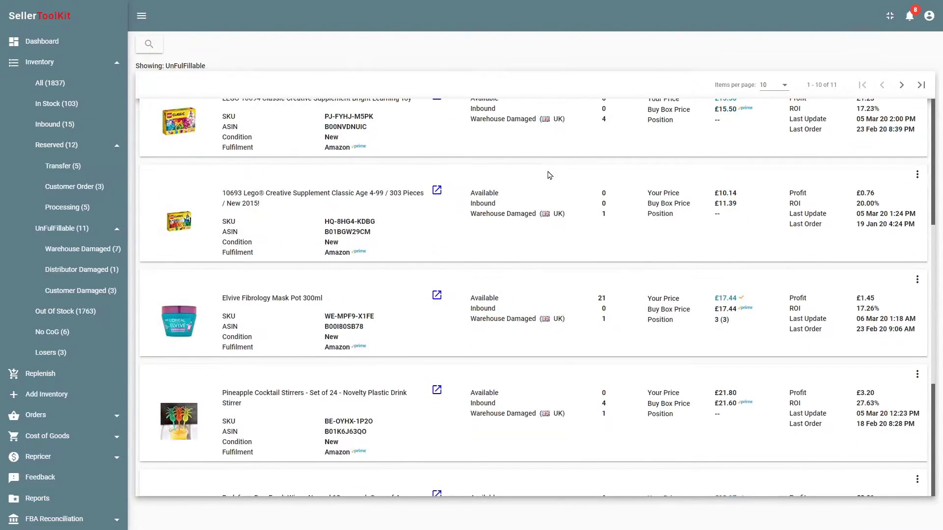
scroll(548, 176, "down", 1)
scroll(548, 176, "down", 1)
scroll(548, 176, "down", 1)
scroll(548, 175, "down", 1)
scroll(548, 175, "down", 1)
scroll(547, 175, "down", 1)
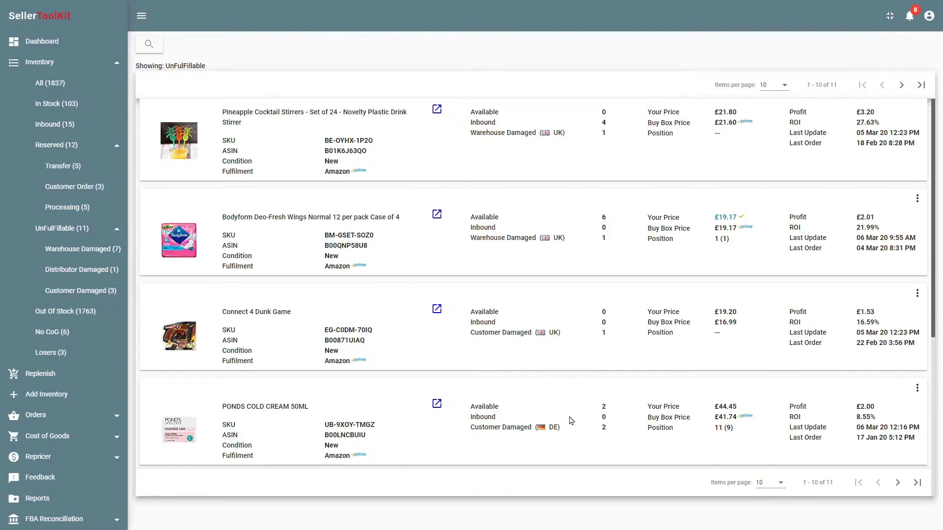
scroll(570, 420, "up", 3)
scroll(569, 421, "up", 3)
scroll(569, 420, "up", 3)
scroll(569, 421, "up", 3)
scroll(569, 420, "up", 3)
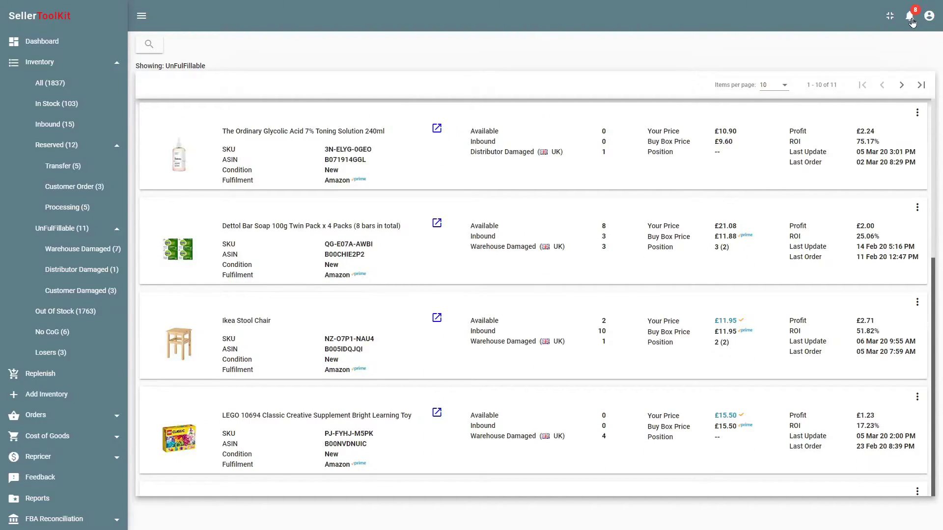
left_click(911, 18)
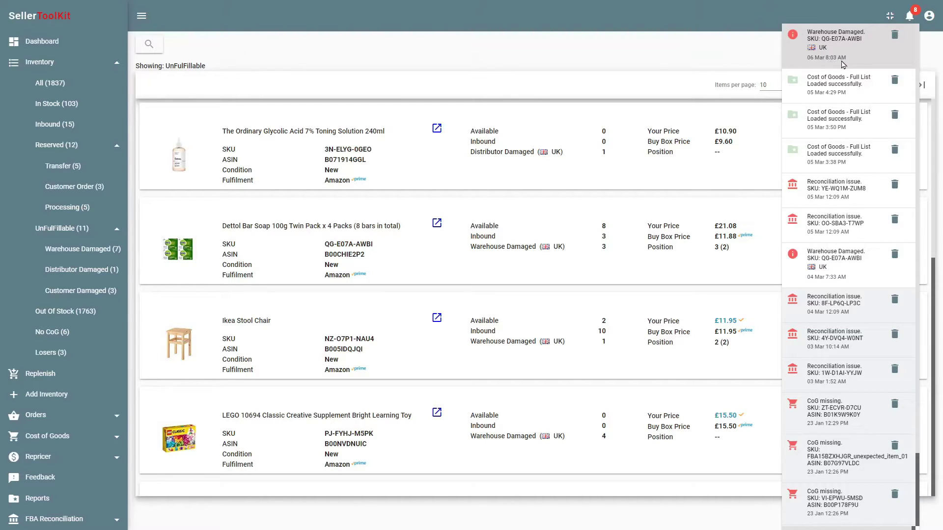
left_click(486, 11)
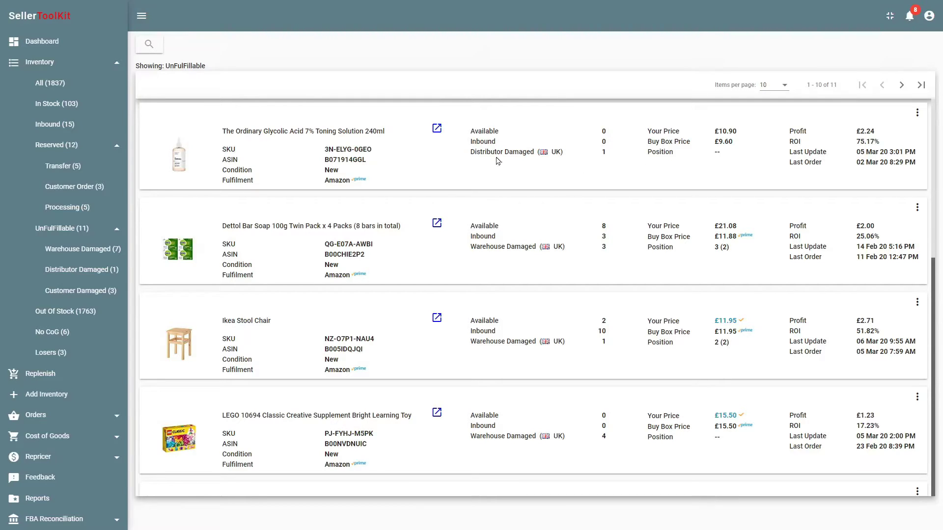
Show the In Stock inventory list of 103 products
left_click(46, 107)
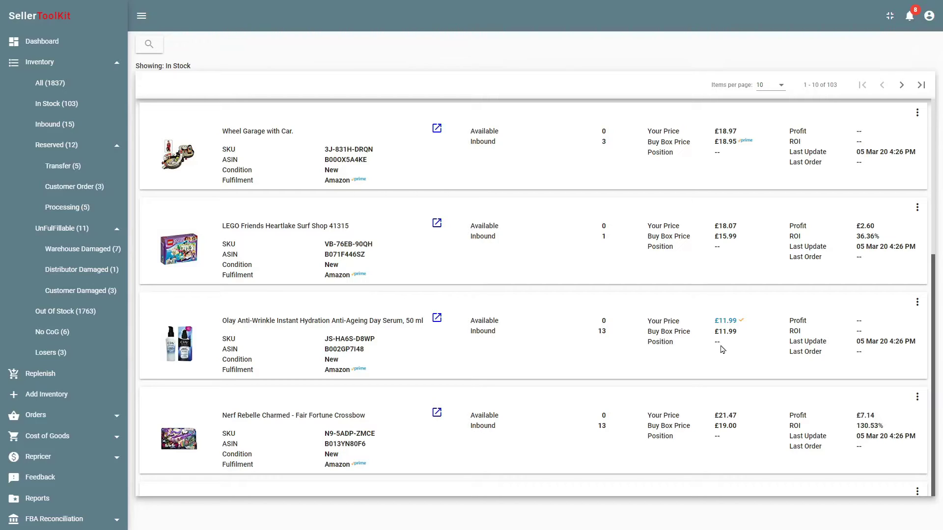
scroll(681, 332, "down", 3)
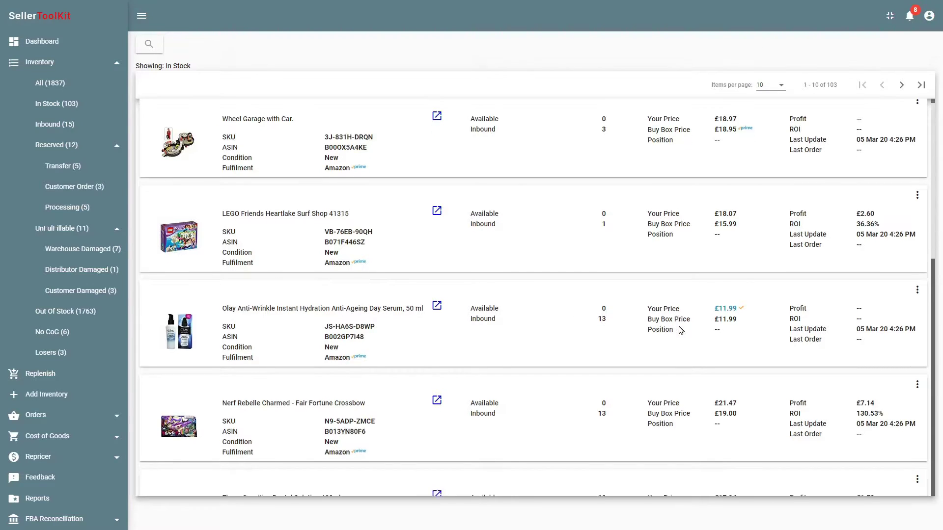
scroll(682, 332, "down", 3)
scroll(681, 331, "down", 2)
scroll(682, 331, "down", 1)
scroll(681, 331, "down", 1)
scroll(681, 332, "down", 1)
scroll(679, 330, "down", 1)
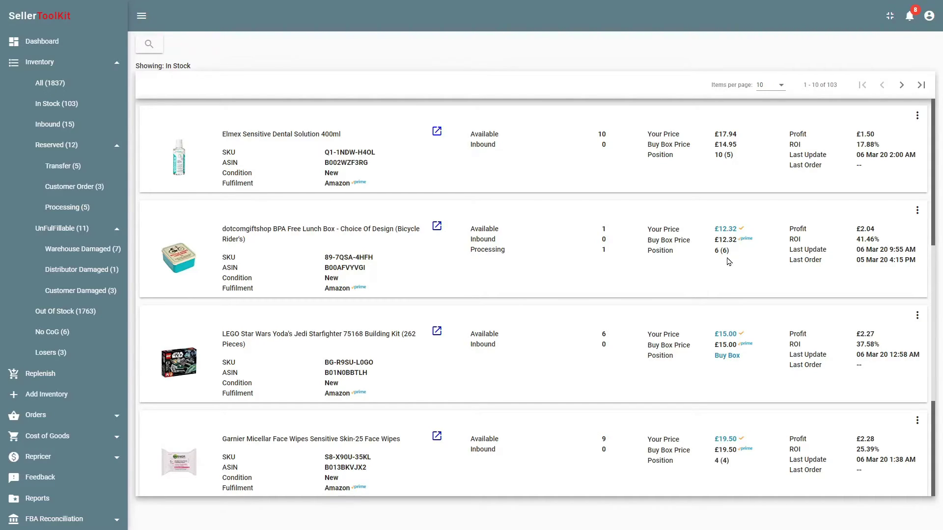
scroll(739, 277, "down", 3)
scroll(740, 277, "down", 2)
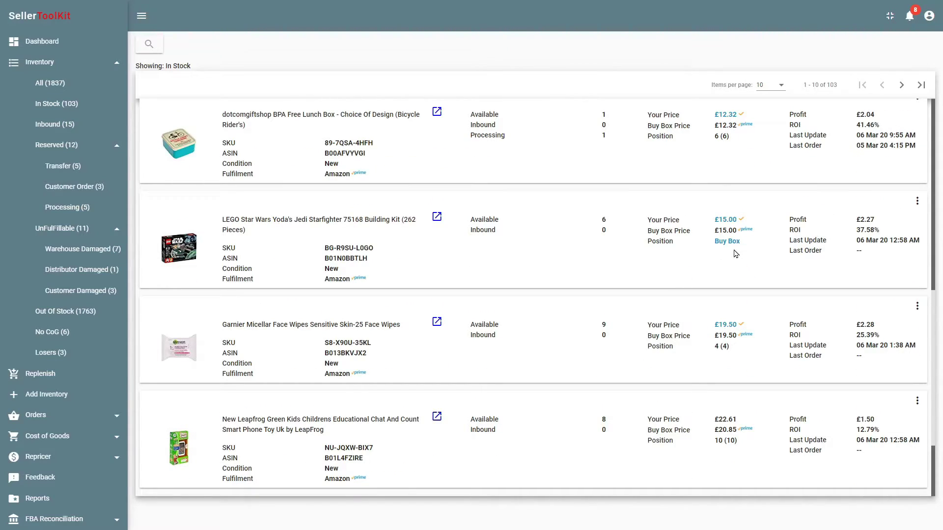
scroll(734, 253, "down", 2)
scroll(734, 254, "up", 3)
scroll(734, 254, "up", 2)
scroll(733, 250, "up", 2)
scroll(759, 207, "up", 1)
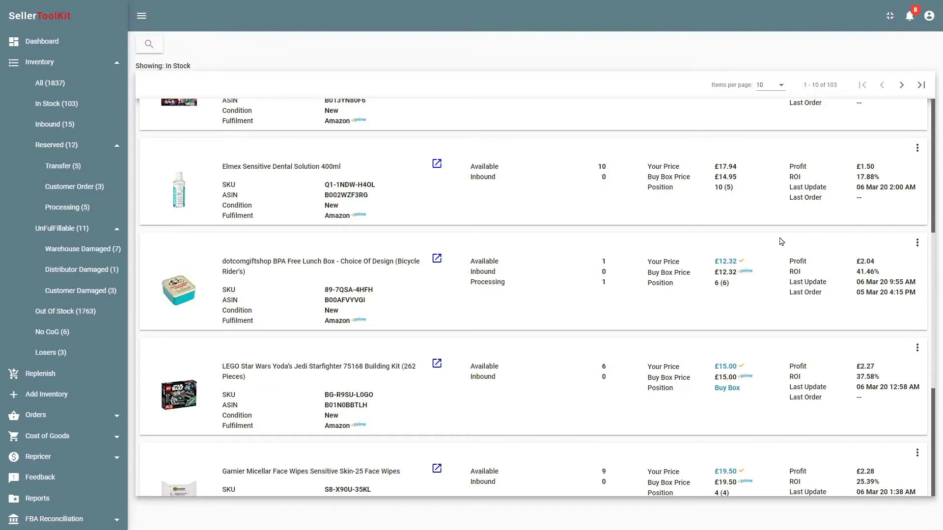
scroll(768, 244, "down", 1)
scroll(768, 244, "down", 1)
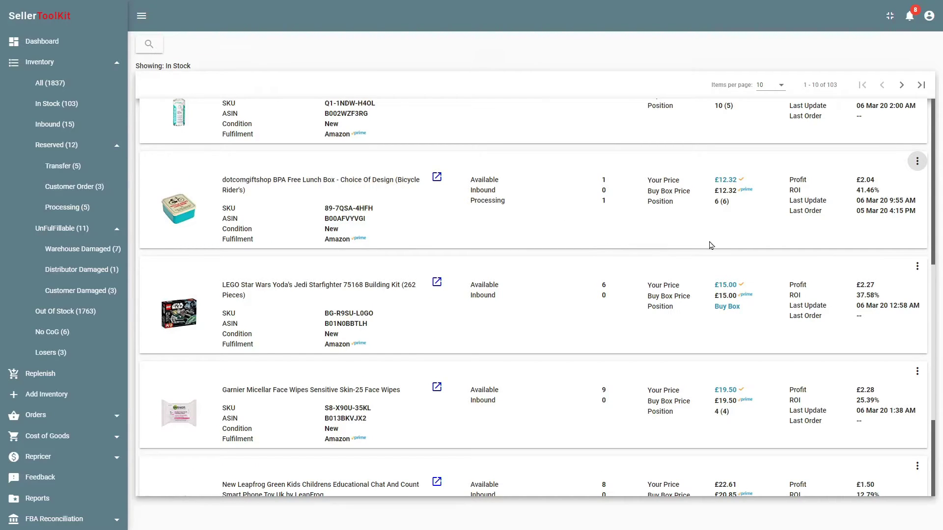
Open the lunch box dashboard and switch its sales summary to Yesterday (1 unit, £2.04 profit)
left_click(918, 162)
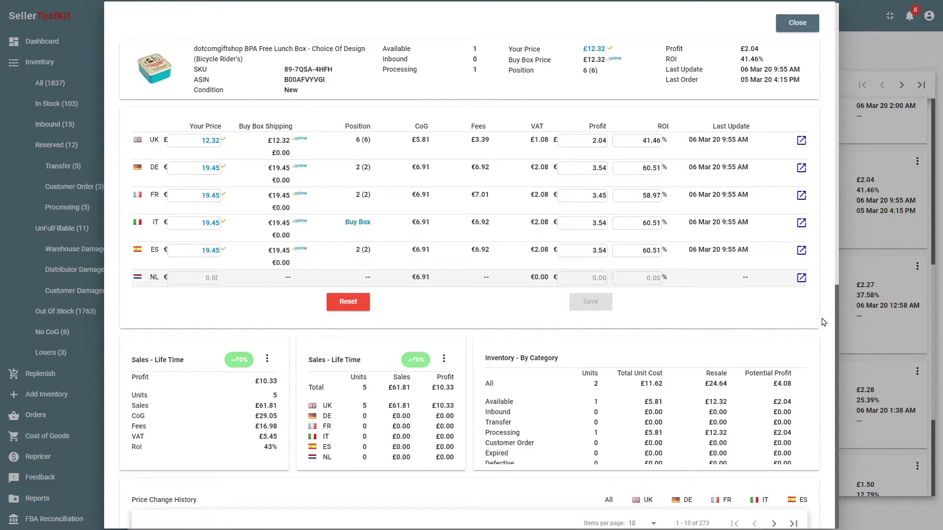
scroll(822, 323, "down", 3)
scroll(822, 323, "down", 3)
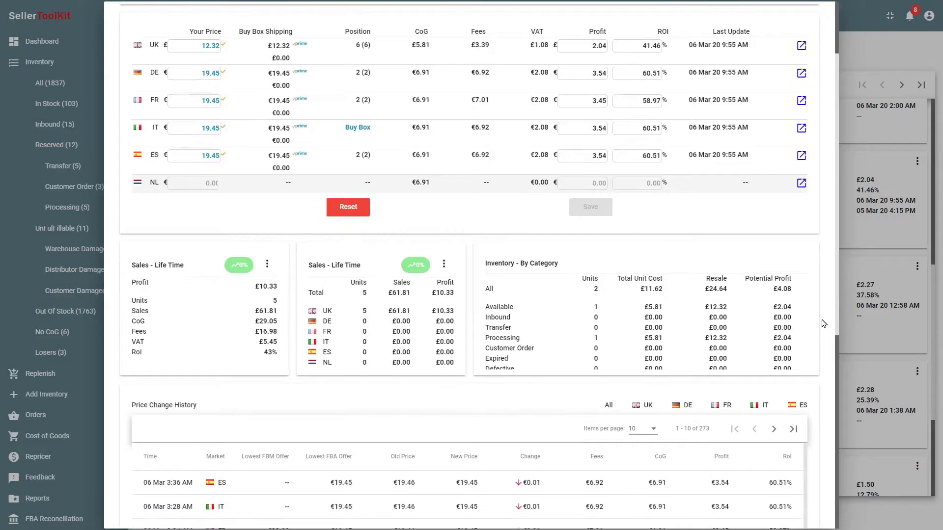
scroll(823, 323, "down", 2)
scroll(823, 322, "down", 2)
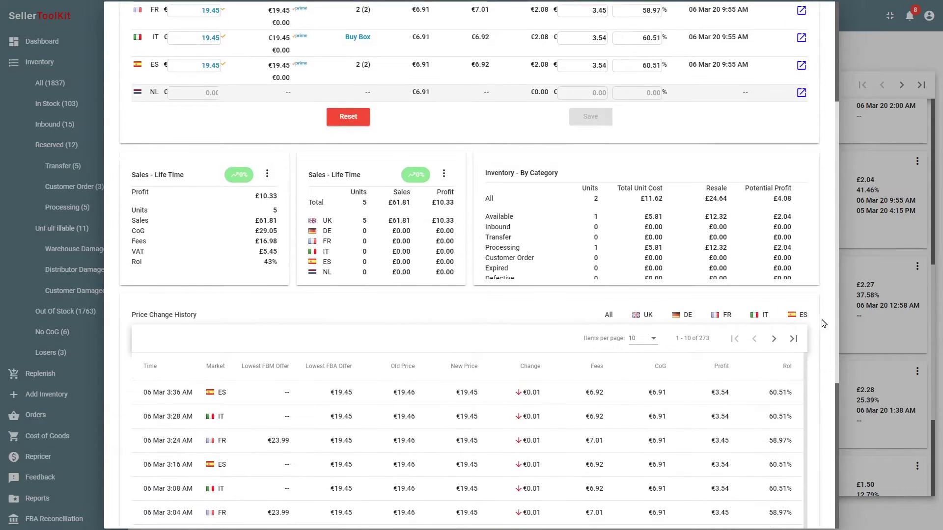
scroll(822, 323, "down", 2)
scroll(823, 323, "down", 1)
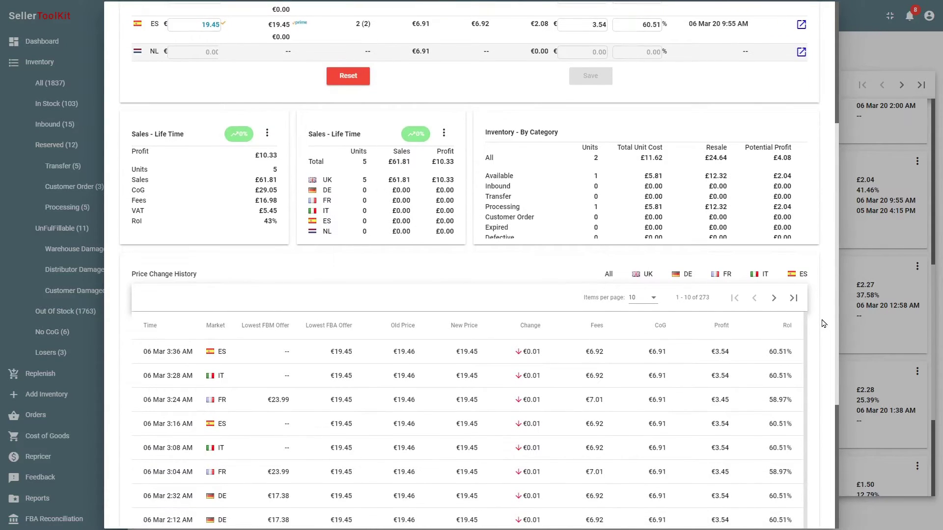
scroll(822, 323, "down", 1)
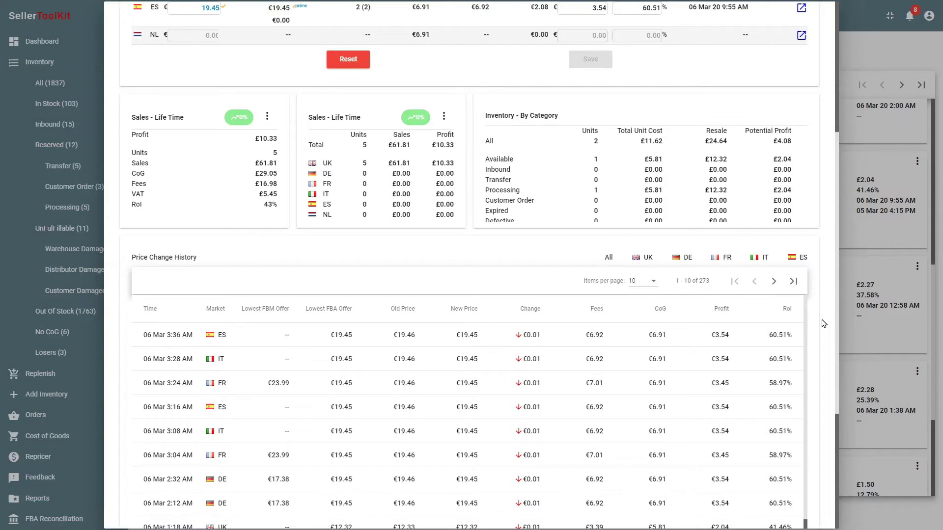
left_click(269, 118)
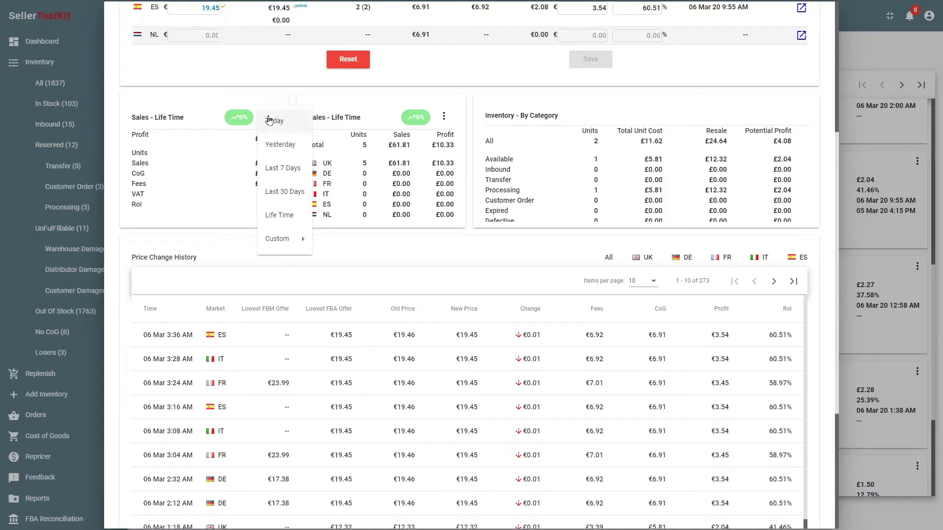
left_click(279, 145)
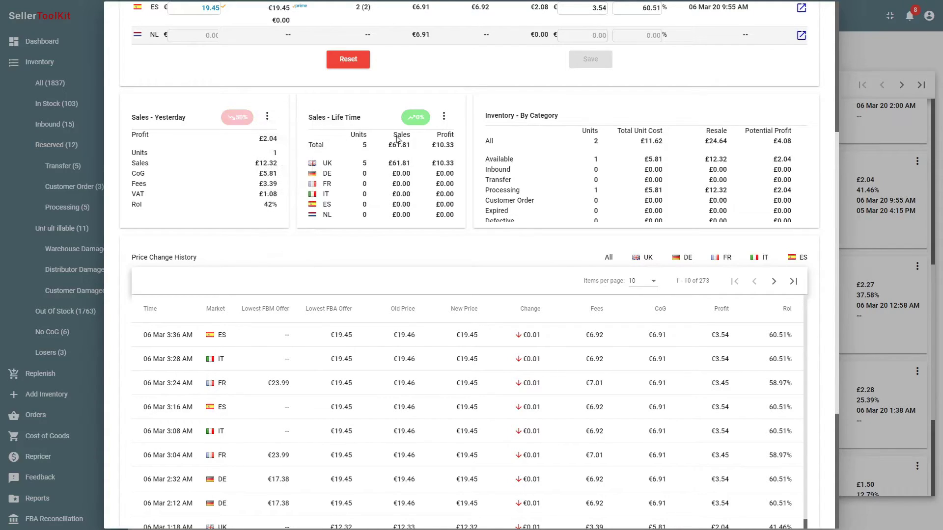
mouse_move(604, 164)
scroll(600, 163, "down", 1)
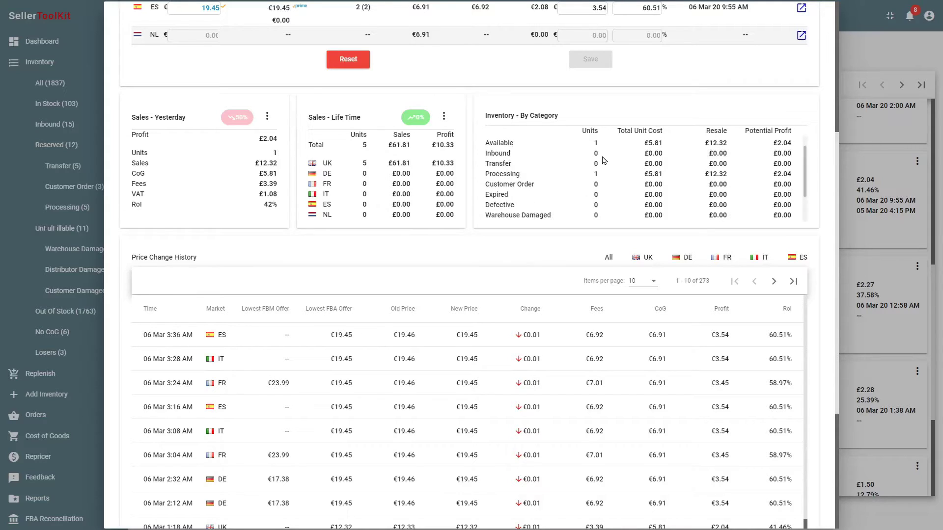
scroll(601, 160, "up", 2)
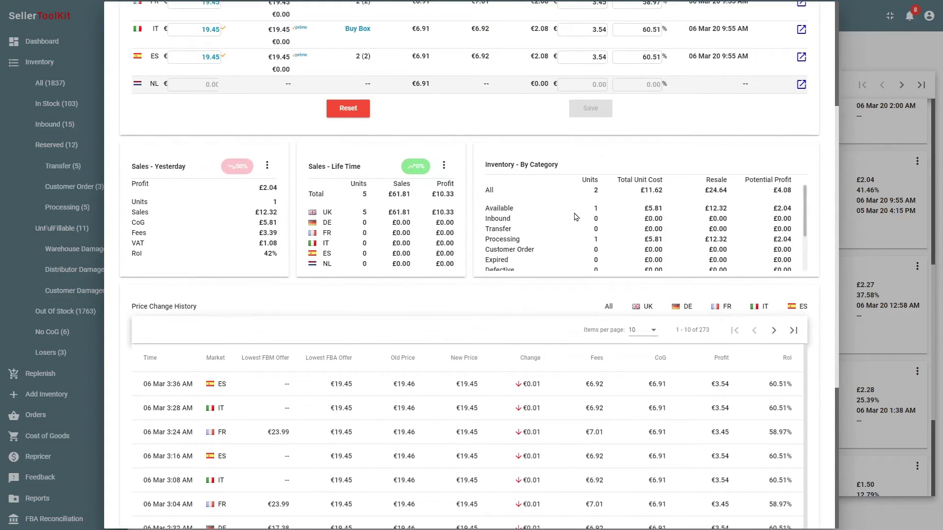
scroll(576, 217, "down", 2)
scroll(575, 216, "down", 2)
scroll(575, 217, "down", 2)
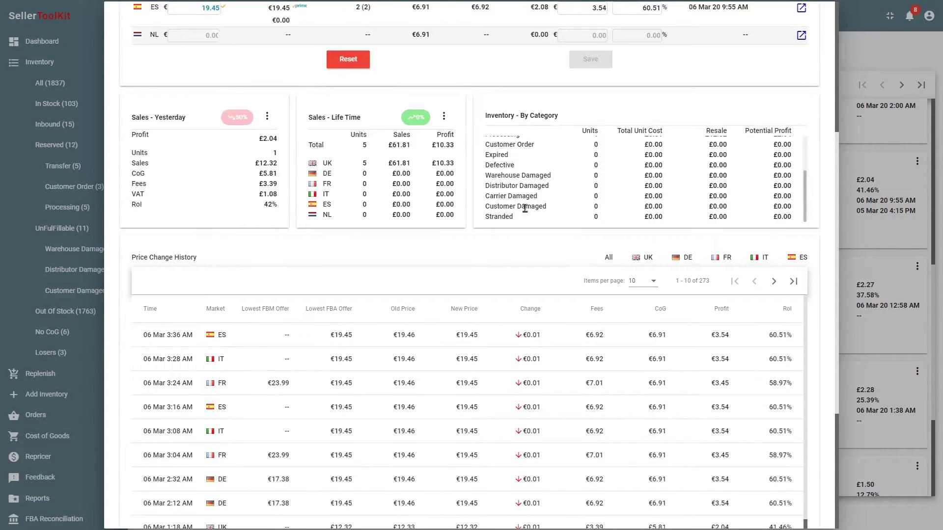
scroll(487, 236, "down", 2)
scroll(486, 235, "down", 2)
scroll(486, 236, "down", 2)
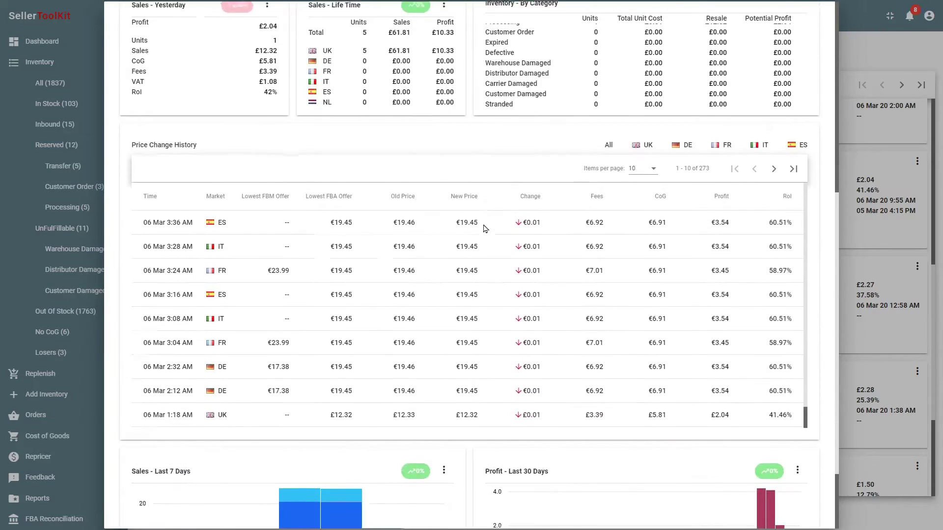
scroll(484, 228, "down", 2)
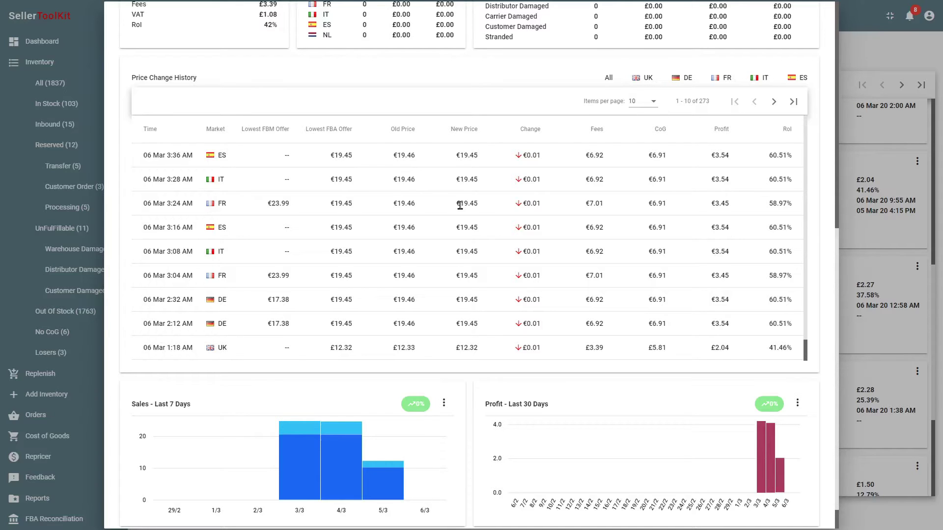
Try the UK and DE flag filters, settling on the 73 UK price changes
left_click(640, 80)
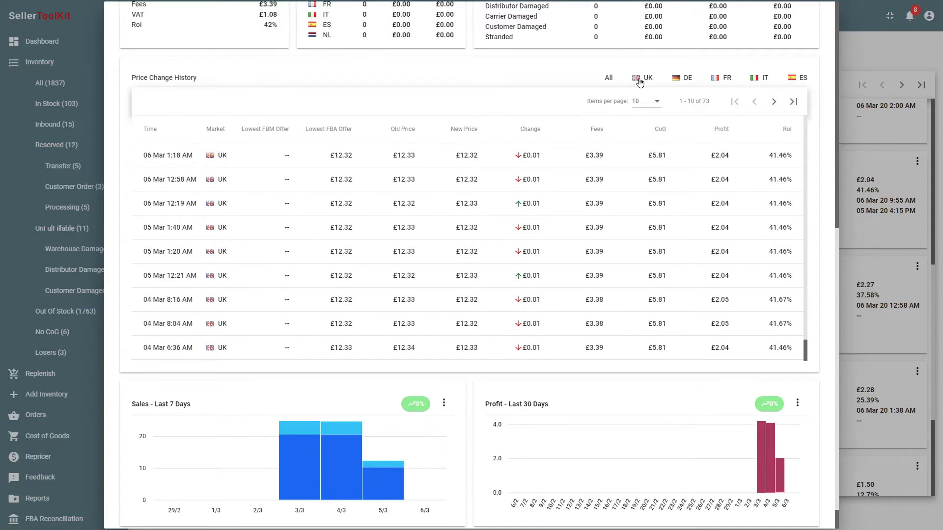
left_click(678, 79)
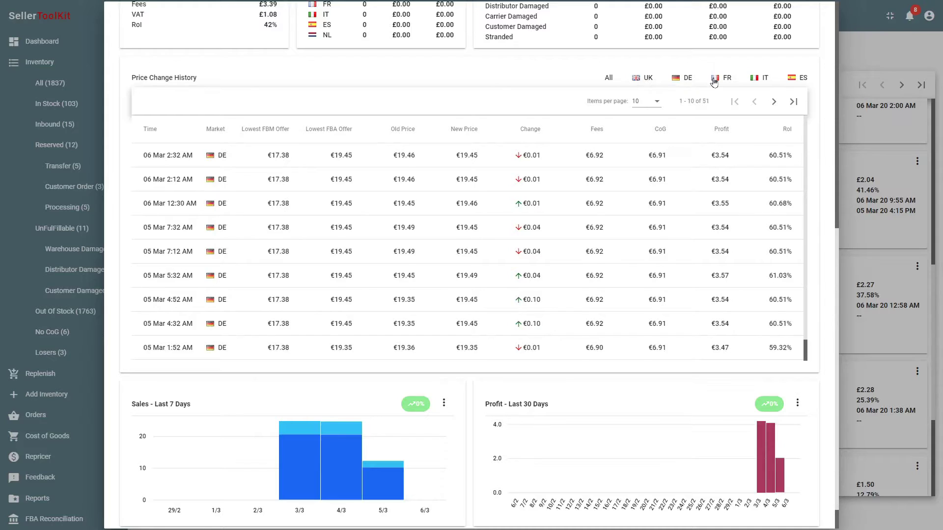
left_click(640, 78)
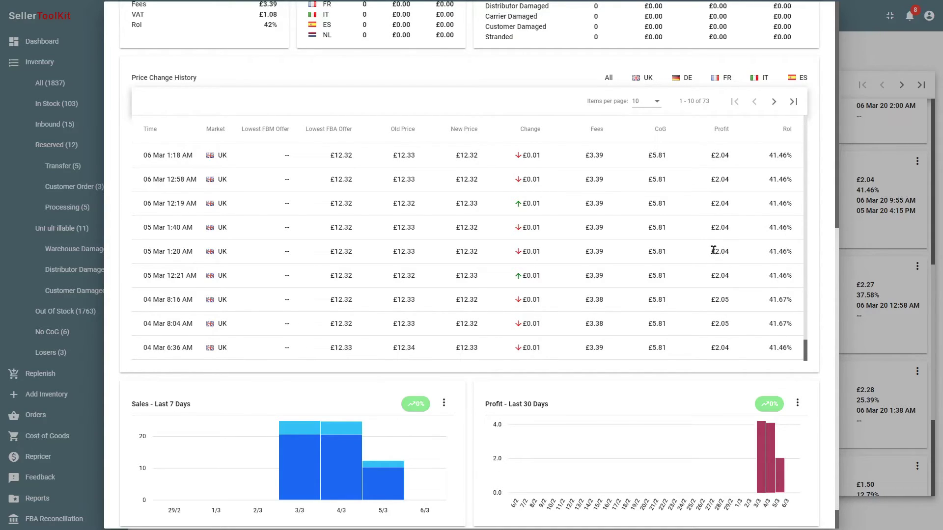
scroll(706, 256, "up", 2)
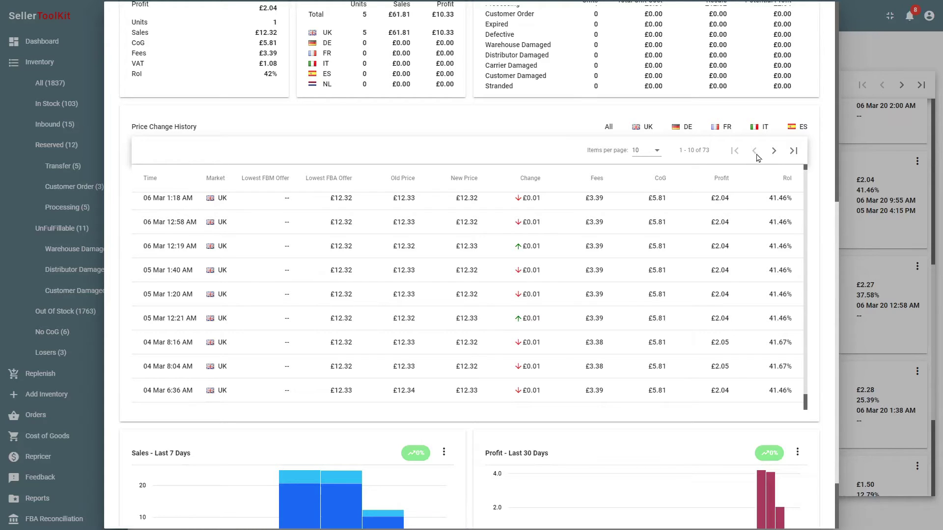
Page through the UK price history to its last page of 26–27 February entries
left_click(775, 151)
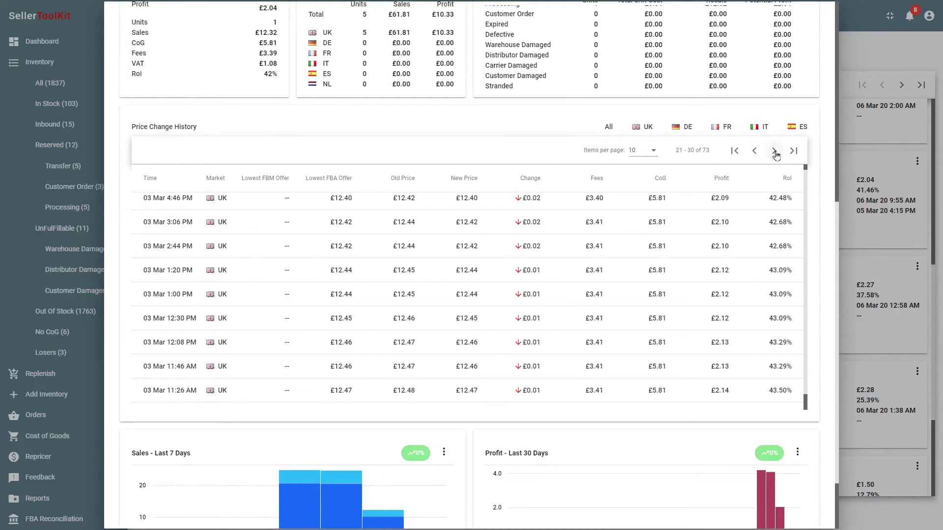
left_click(775, 151)
left_click(776, 151)
left_click(775, 151)
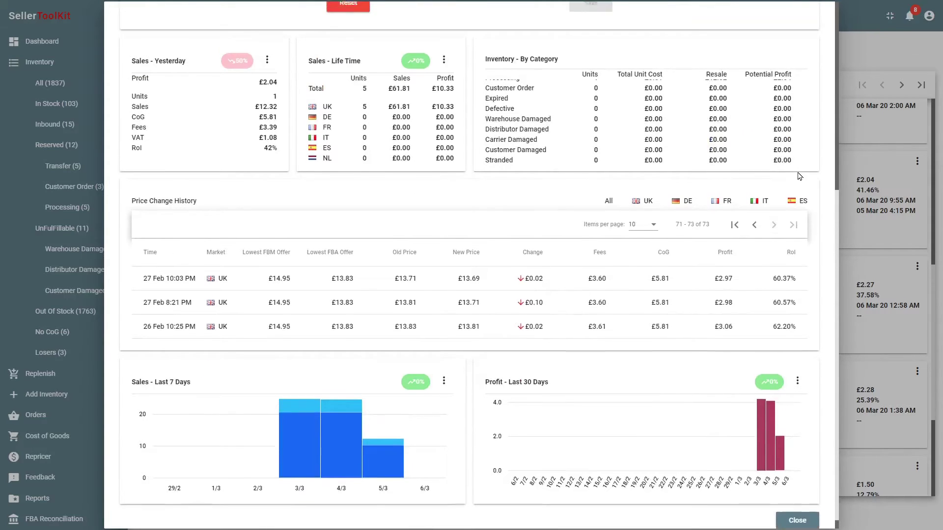
scroll(779, 151, "up", 1)
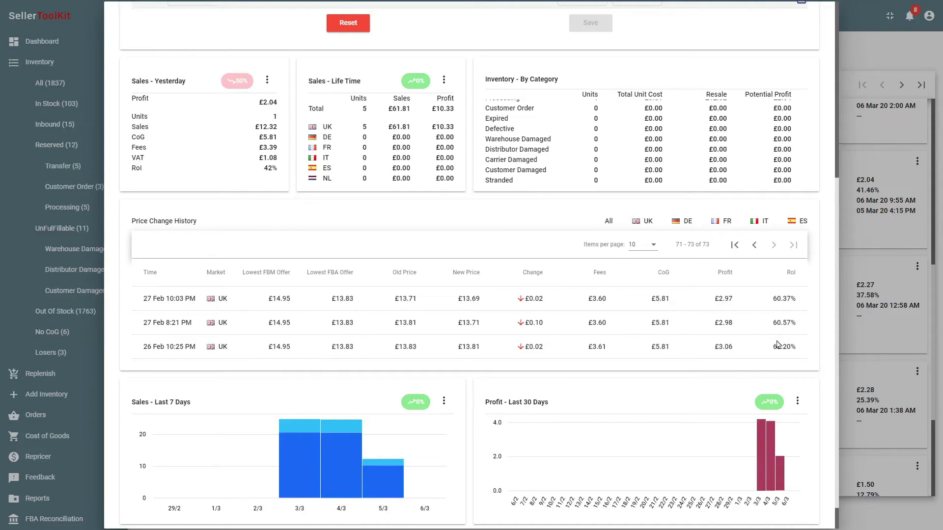
scroll(828, 337, "down", 1)
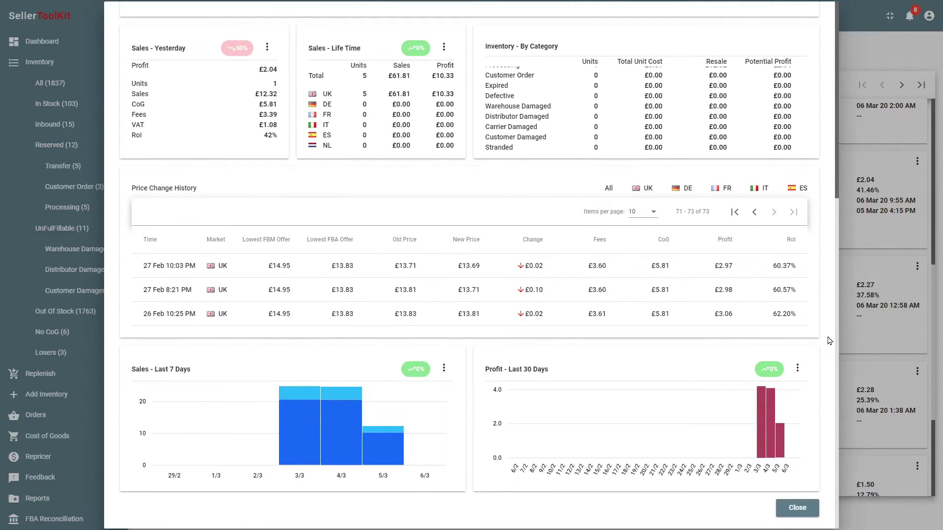
scroll(828, 340, "up", 3)
scroll(828, 341, "up", 3)
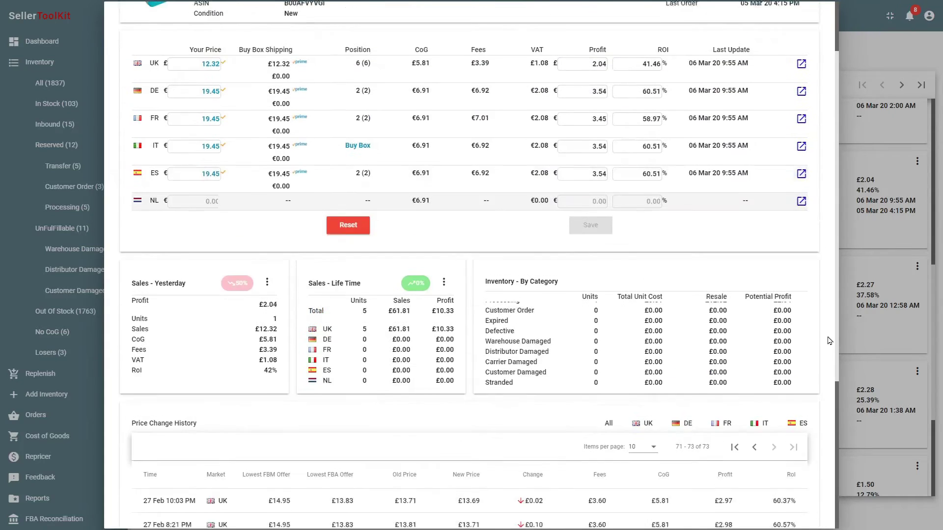
scroll(828, 340, "up", 2)
scroll(828, 340, "up", 1)
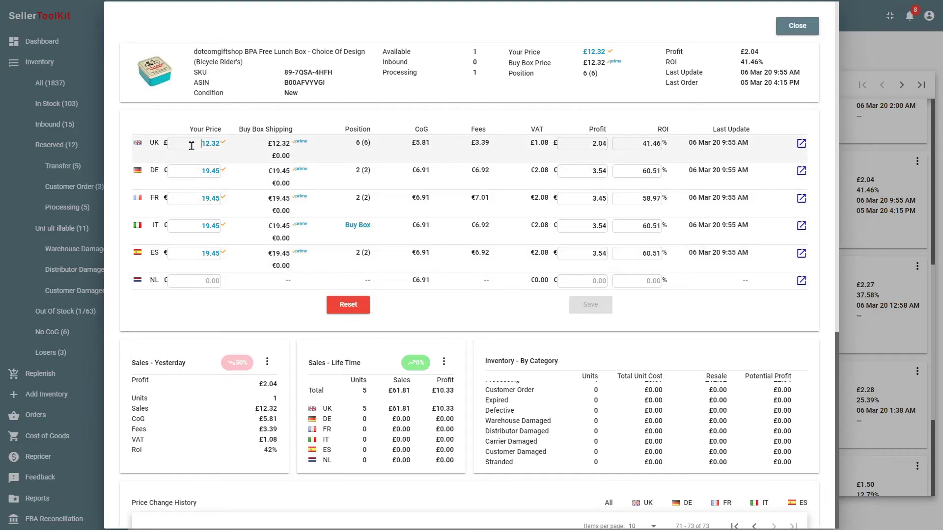
type("212.32")
Set the UK price to 22.32, then UK profit to 10.00, repricing it to £23.98
key("Delete")
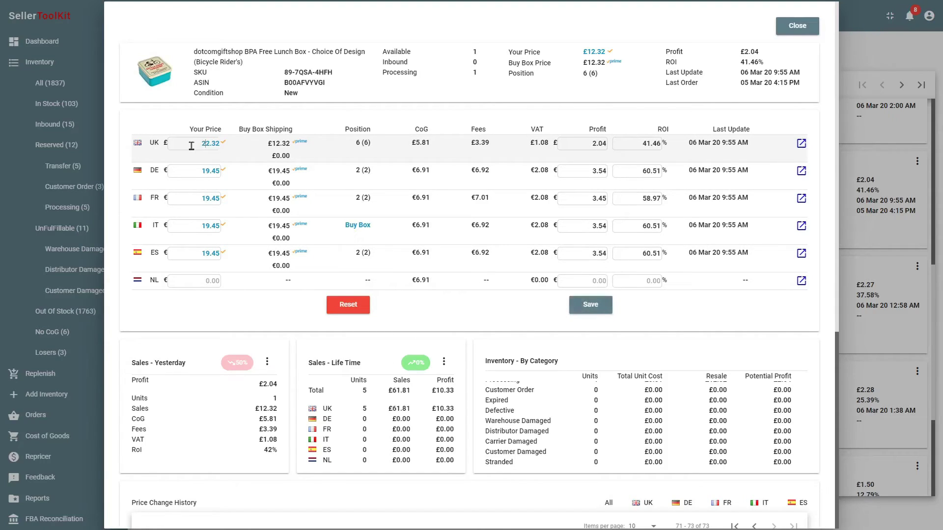
left_click(566, 315)
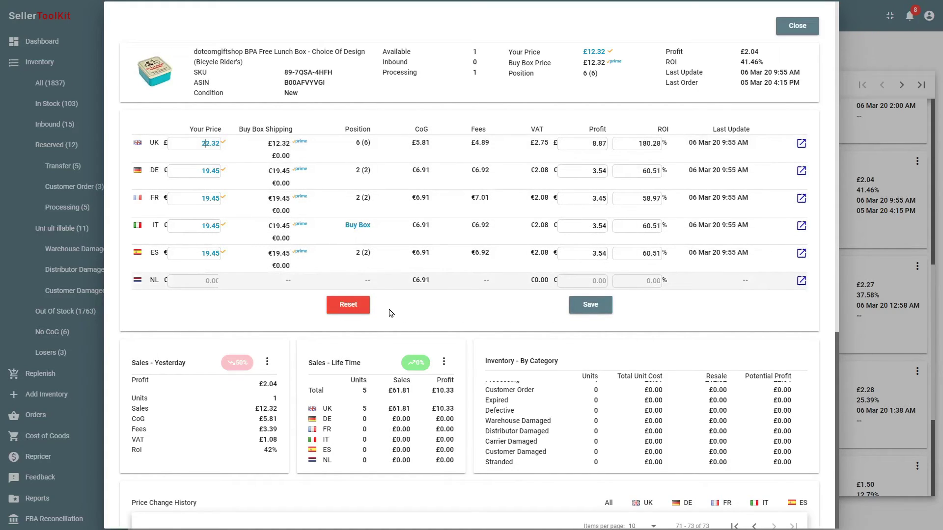
left_click(584, 142)
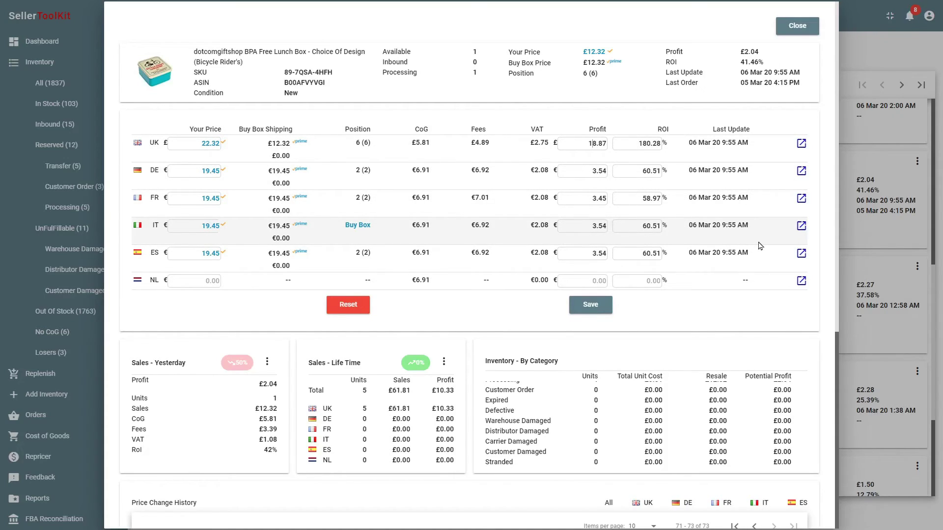
key("Delete")
key("Delete")
key("Delete")
type(".00")
key("Tab")
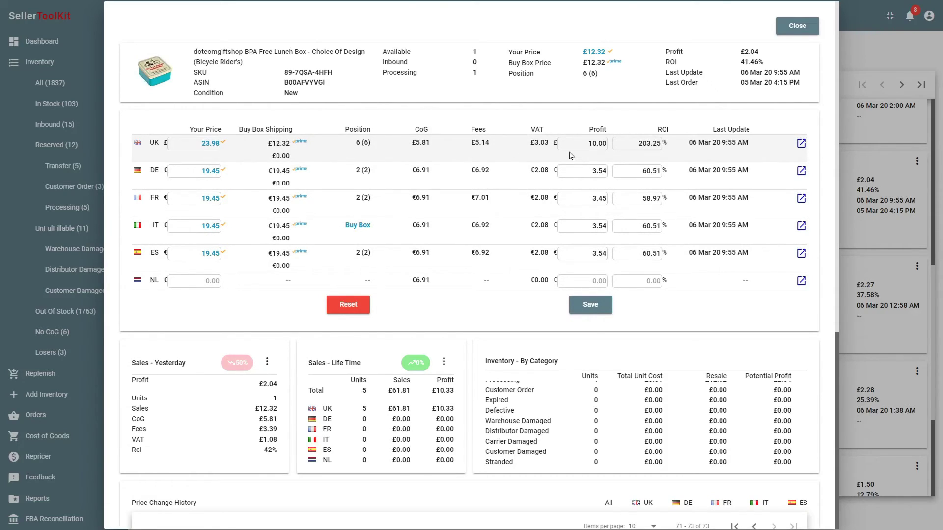
Set UK ROI to 30.00, DE profit to 13.54 and FR profit to 1.45 (€16.50)
left_click_drag(638, 143, 658, 143)
type("30.00")
left_click(694, 170)
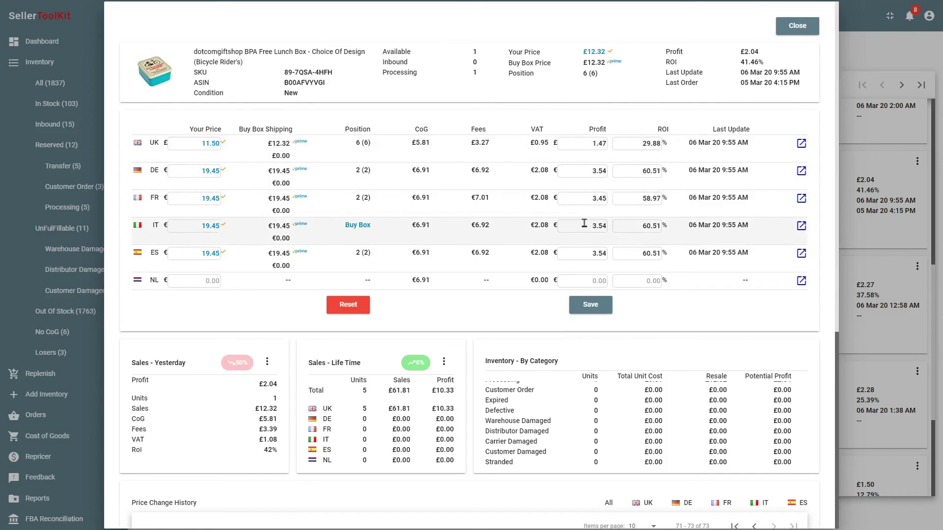
type("1")
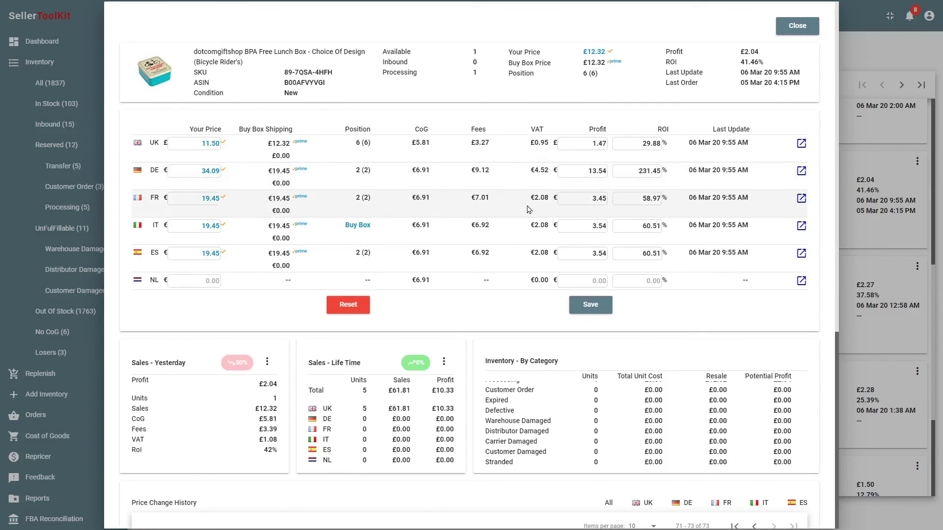
double_click(594, 199)
type("1")
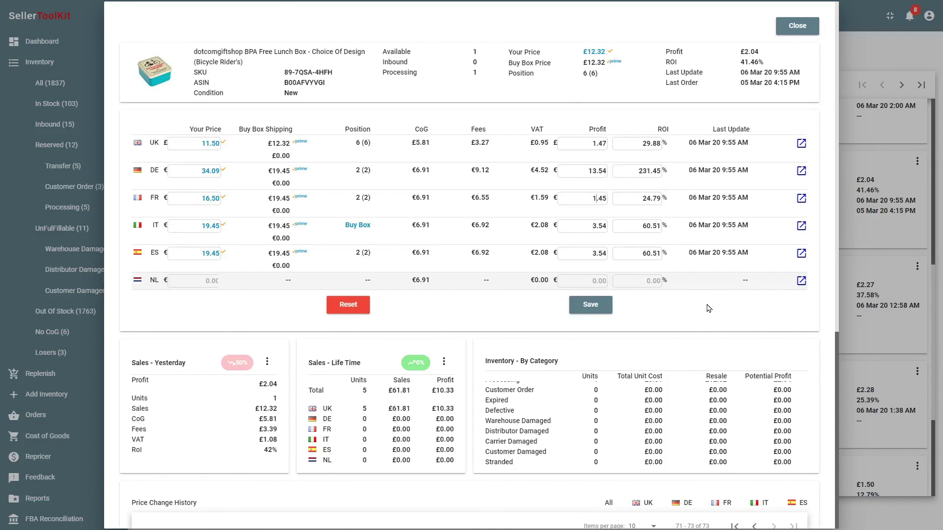
Reset every market to its original pricing: UK £12.32, EU markets €19.45
left_click(355, 307)
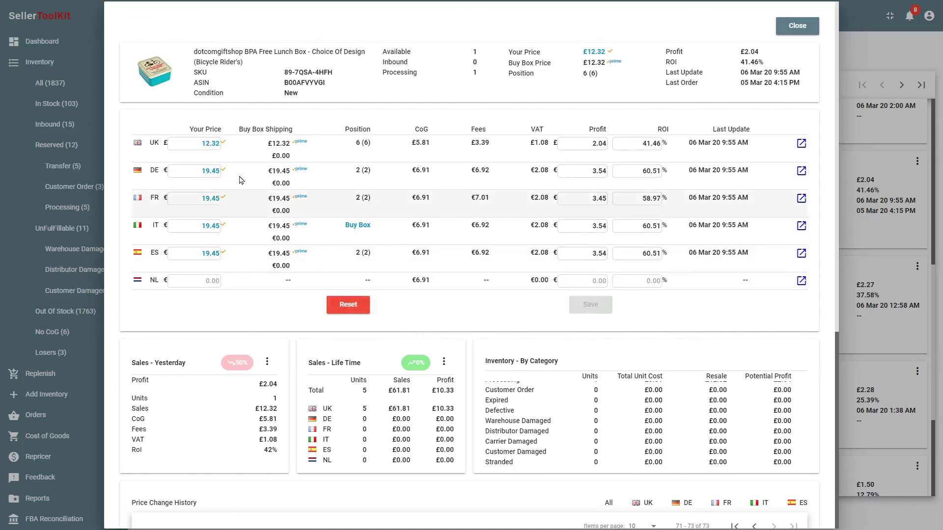